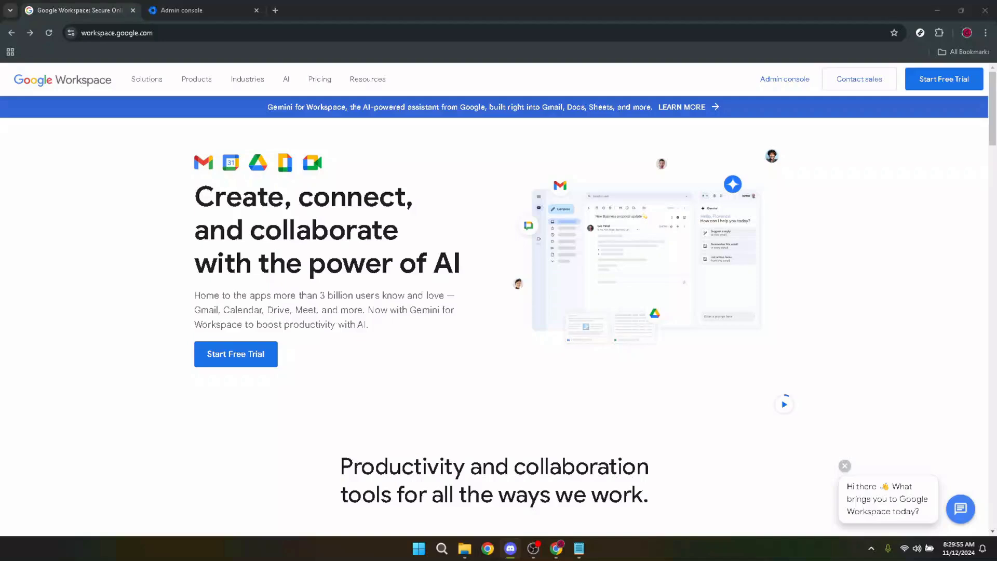
Follow the Admin console link from the Google Workspace homepage to the sign-in page
left_click(508, 408)
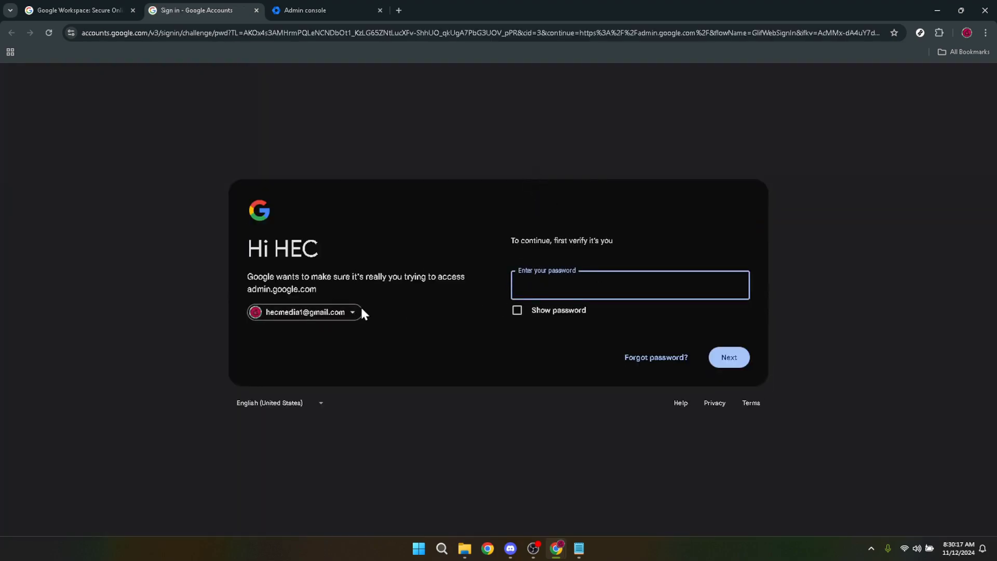
Sign in with the hec-media.store work account and its password
left_click(345, 313)
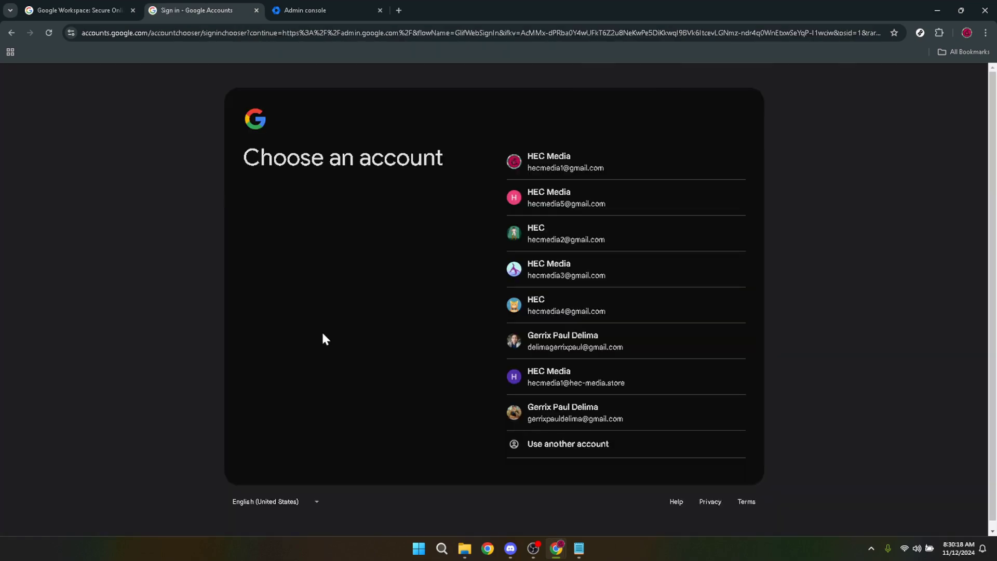
left_click(637, 384)
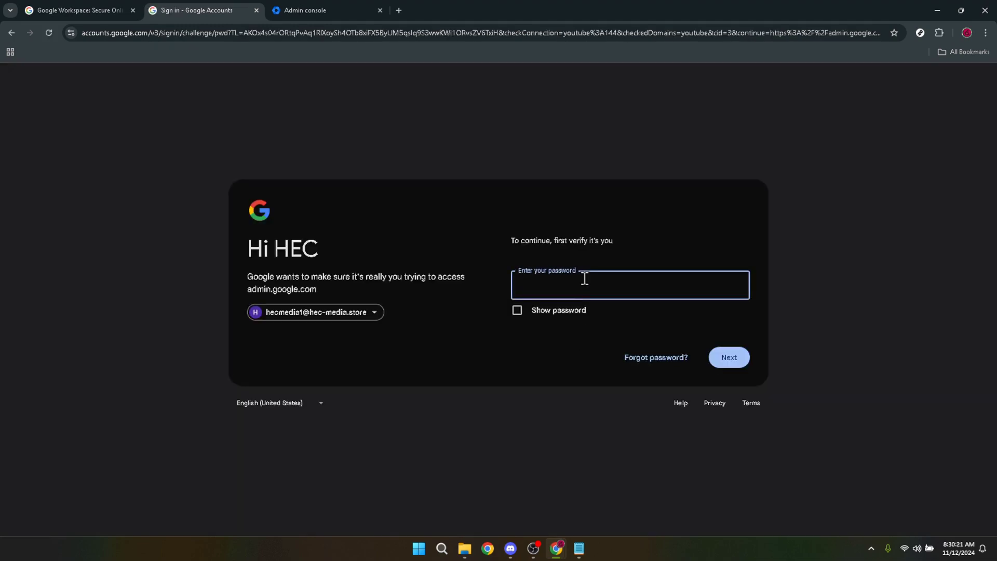
type("****")
type("****")
type("****")
left_click(733, 360)
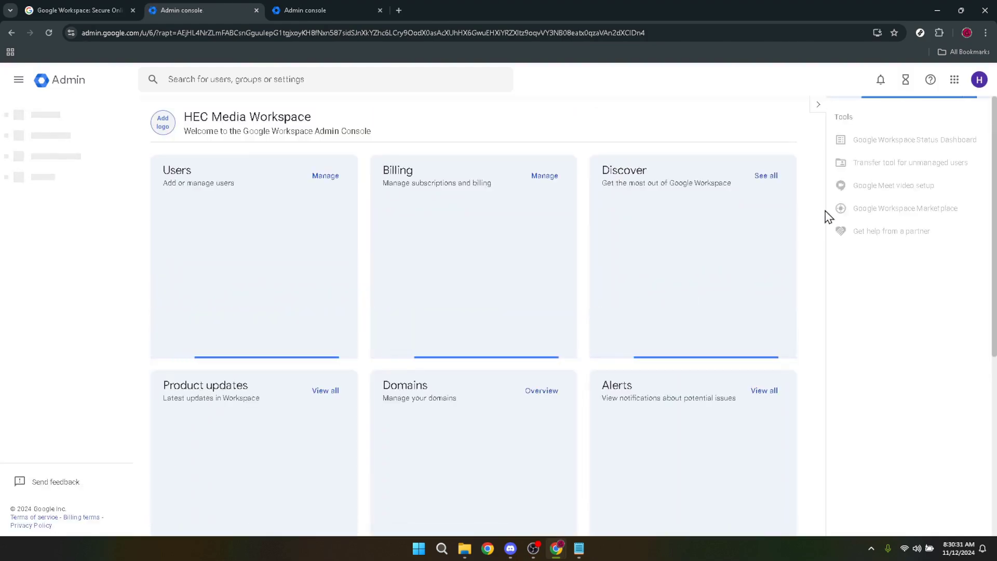
Show the Google apps launcher and scroll down to reveal Contacts
left_click(959, 88)
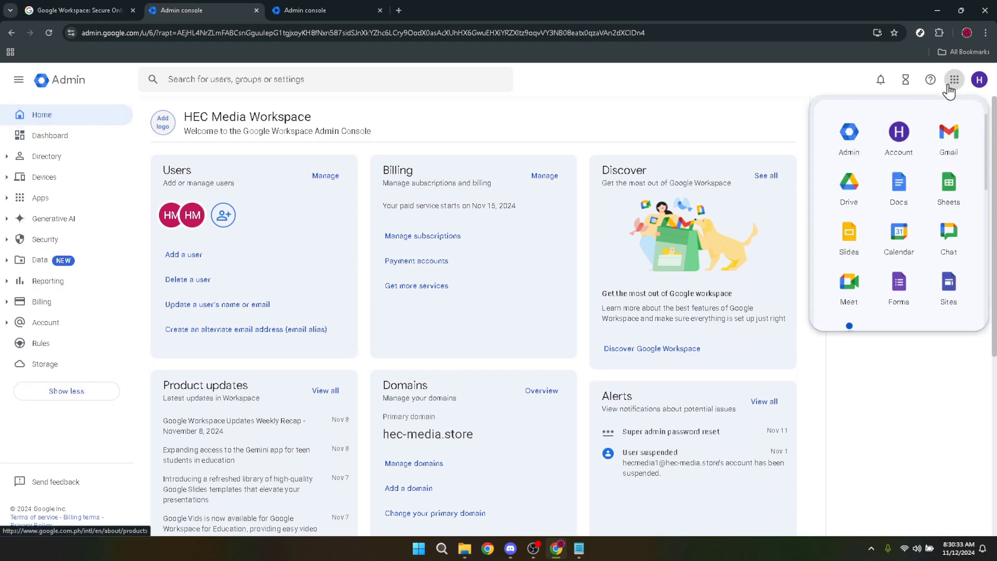
scroll(895, 187, "down", 2)
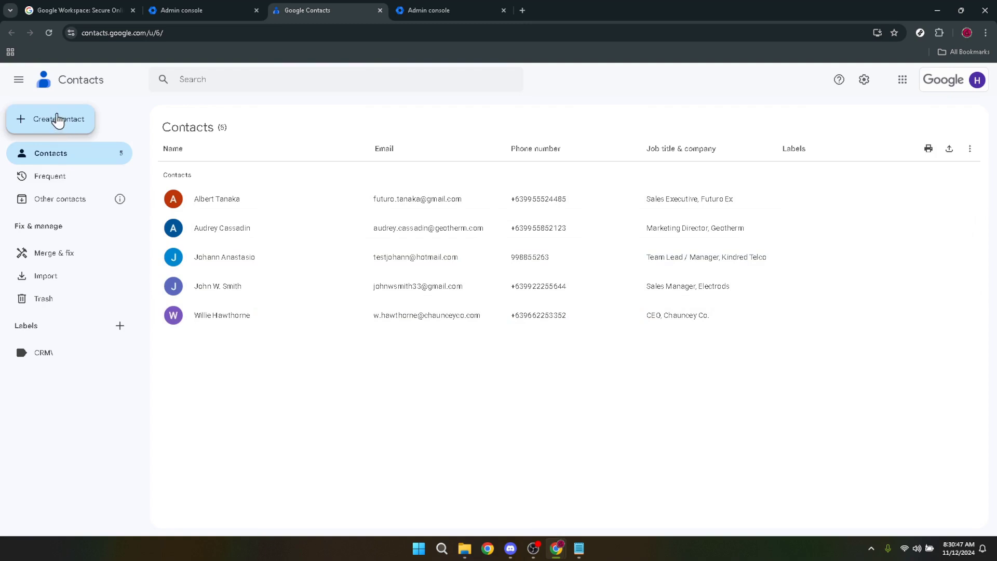
Show the Create contact dropdown with single and multiple contact options
left_click(58, 121)
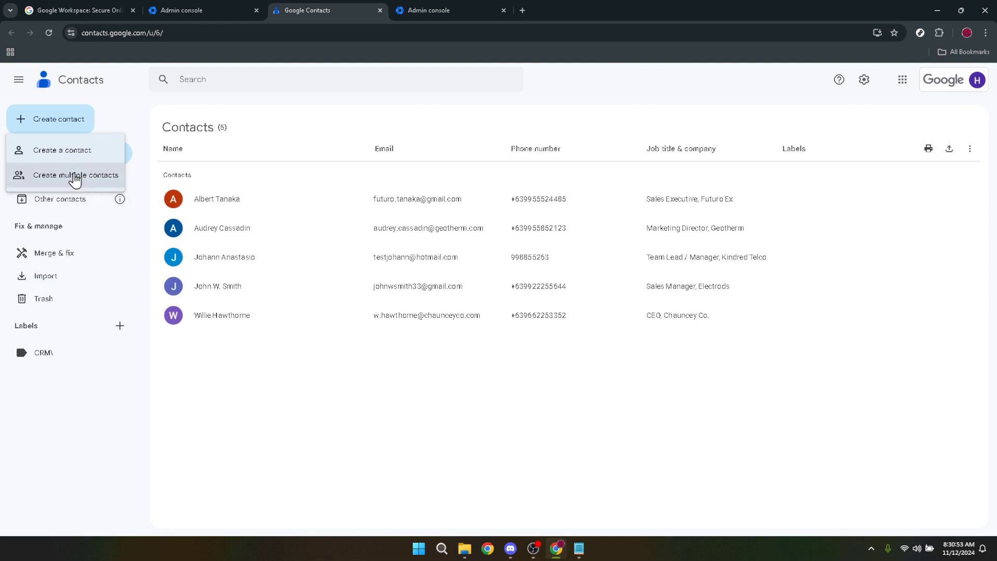
Go from Create multiple contacts to the Import contacts dialog for a CSV or vCard file
left_click(72, 177)
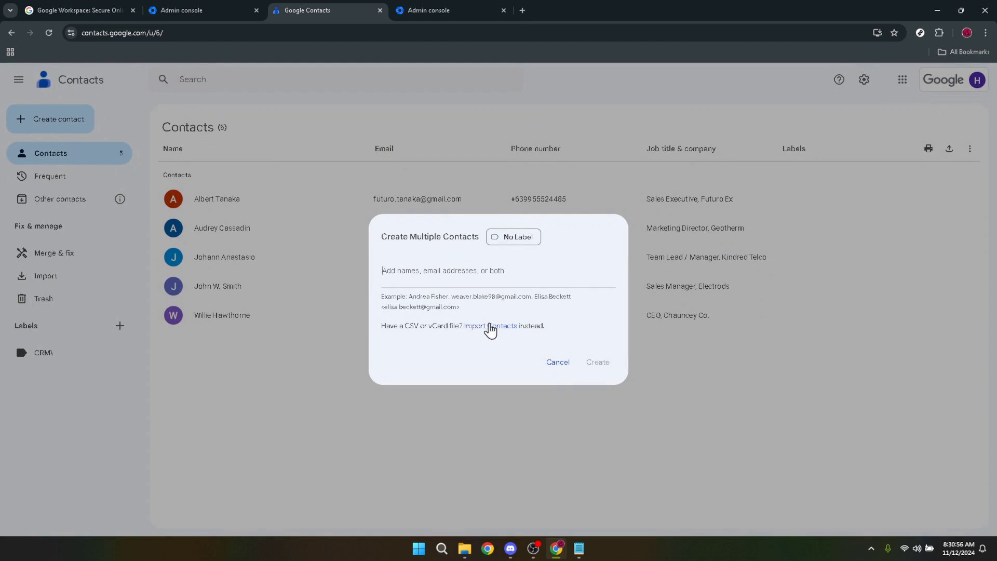
left_click(493, 327)
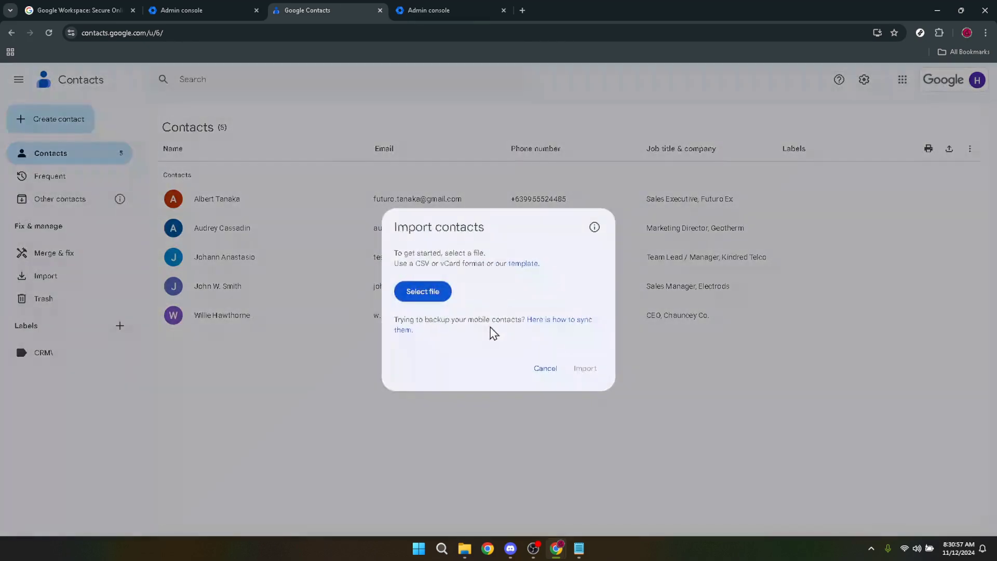